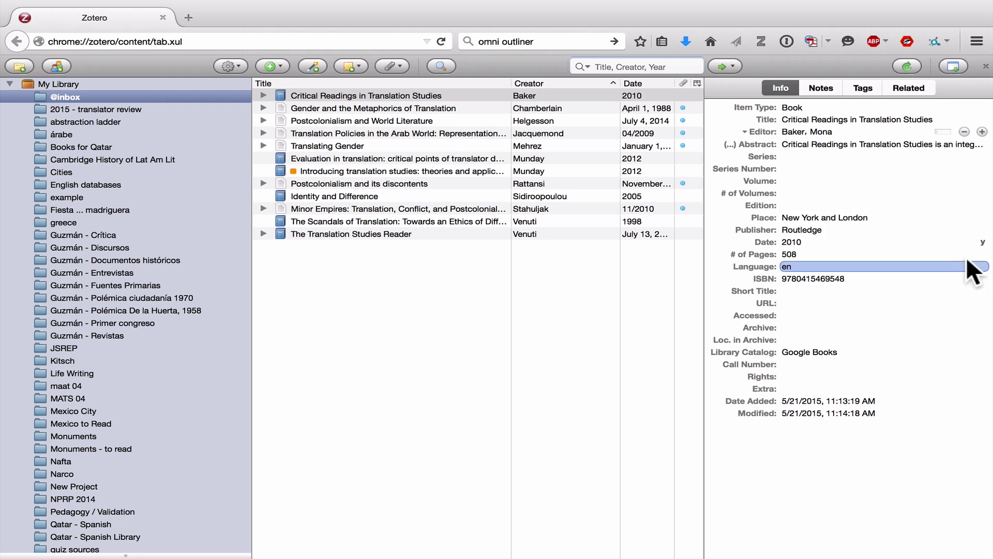
Step: Expand the article "Gender and the Metaphorics of Translation" and examine its attached PDF's details and available actions
{"action": "left_click", "coordinate": [487, 106]}
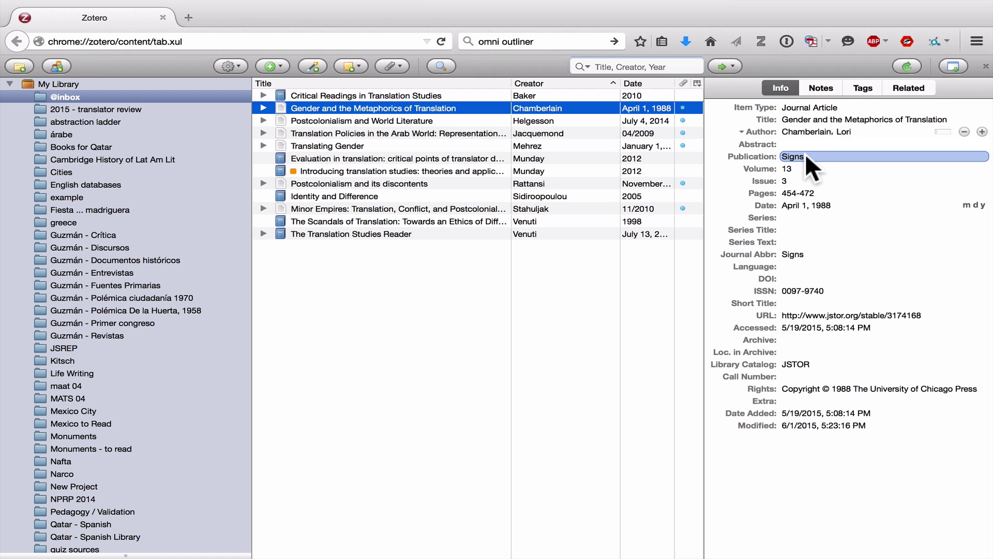
{"action": "left_click", "coordinate": [261, 106]}
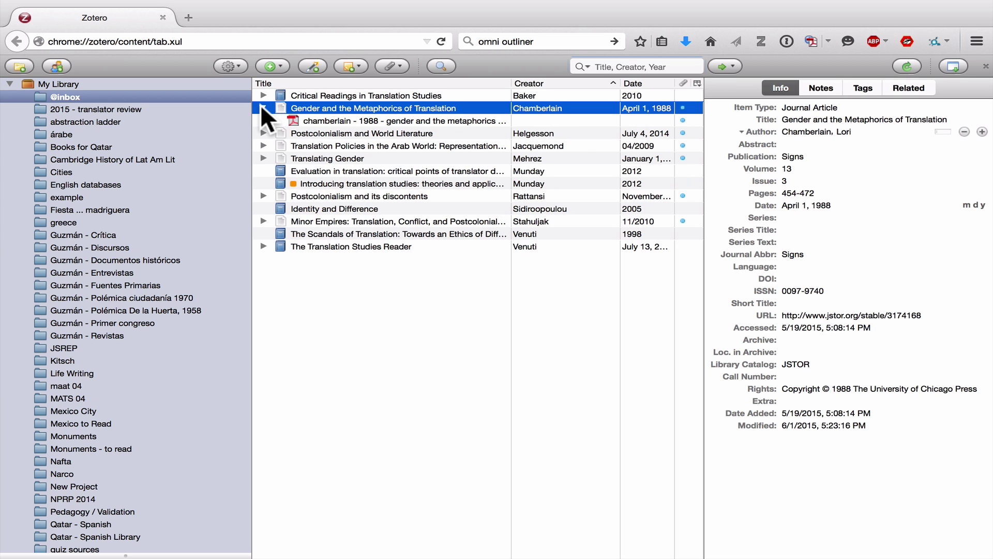
{"action": "left_click", "coordinate": [334, 120]}
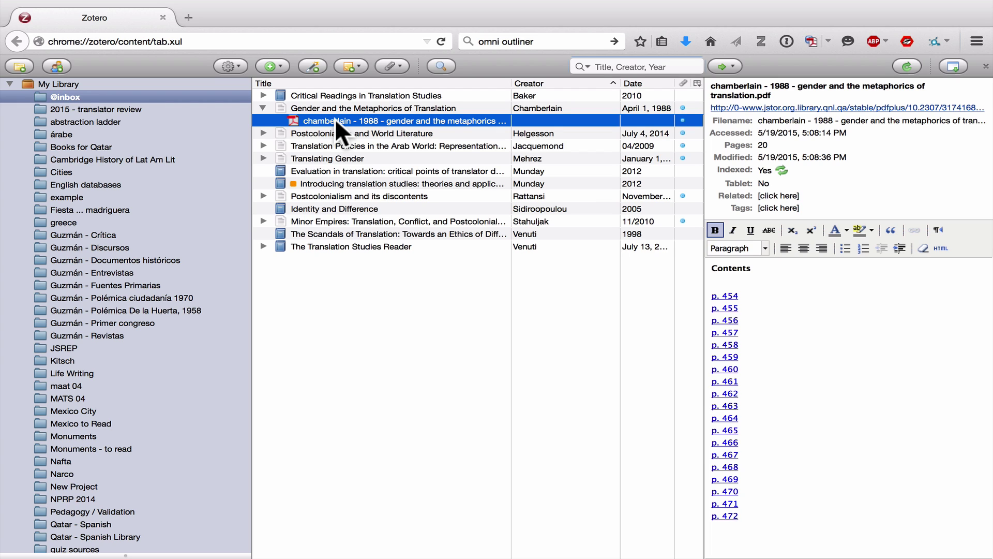
{"action": "right_click", "coordinate": [336, 120]}
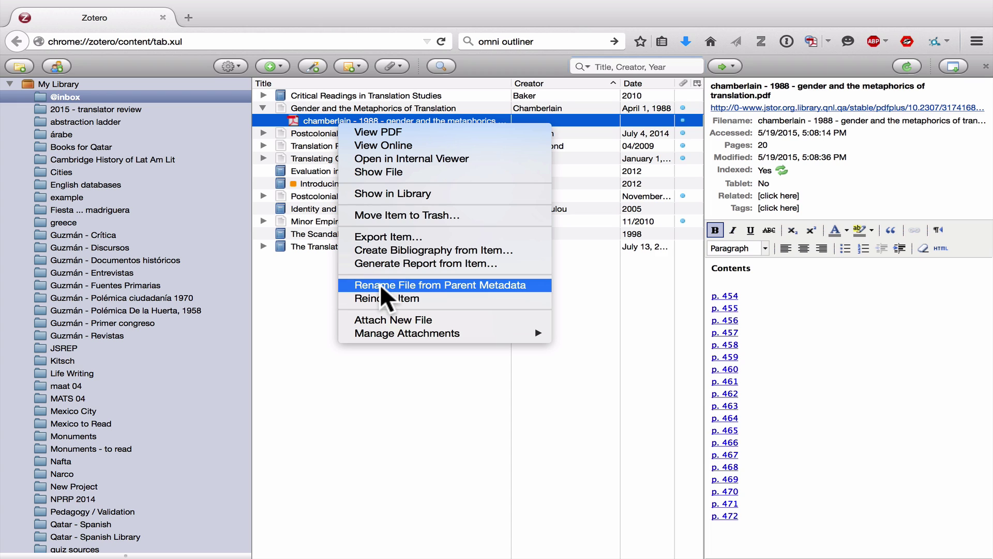
{"action": "left_click", "coordinate": [325, 119]}
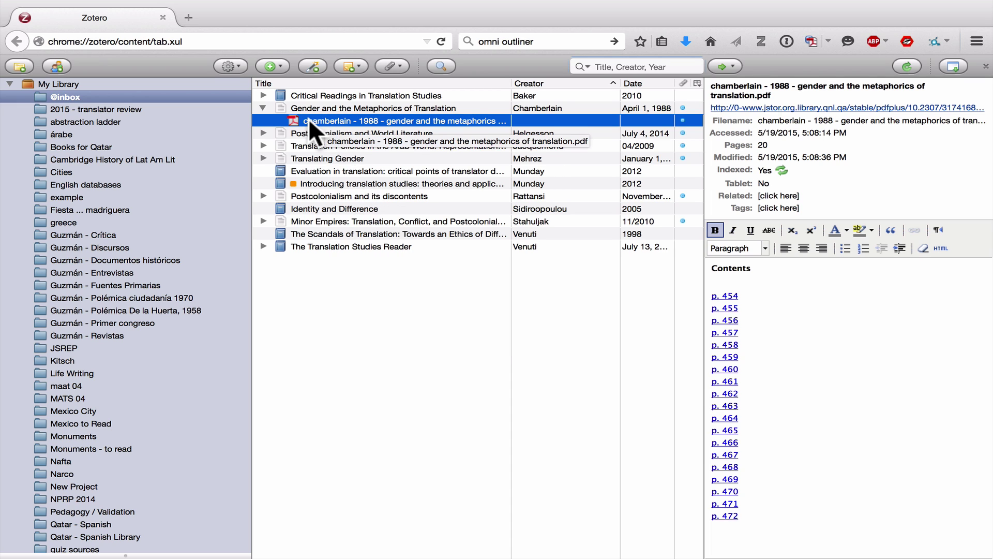
Step: Add a child note to the article "Gender and the Metaphorics of Translation"
{"action": "left_click", "coordinate": [412, 106]}
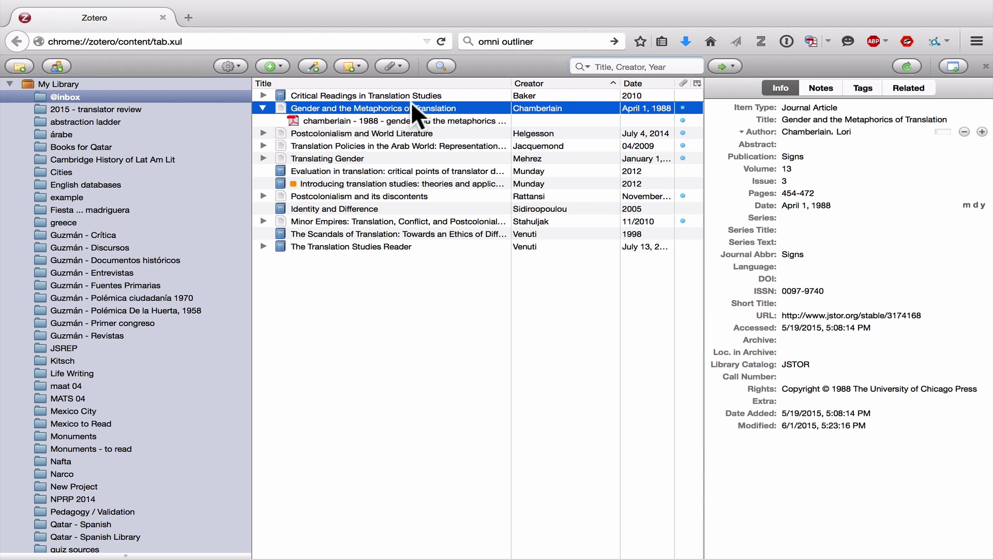
{"action": "left_click", "coordinate": [361, 65]}
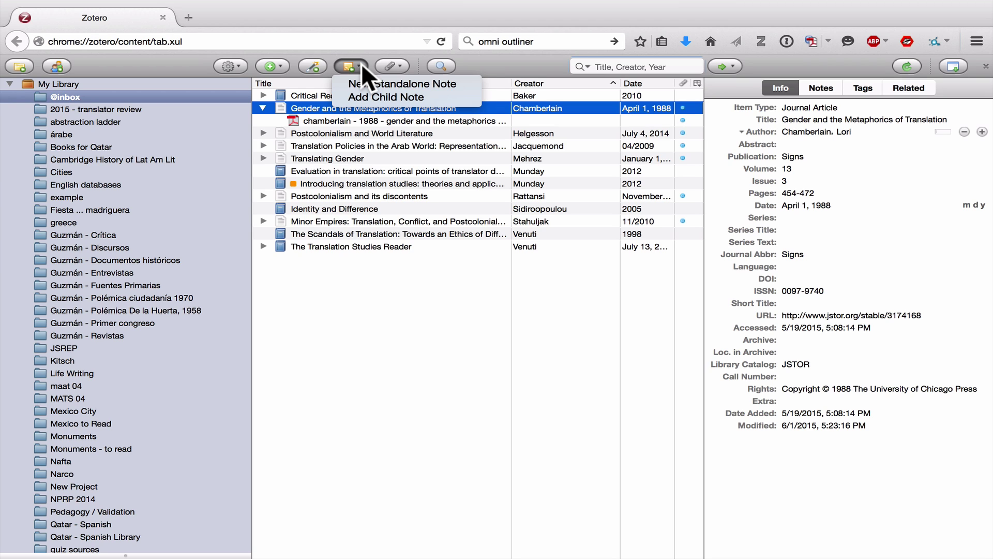
{"action": "left_click", "coordinate": [364, 94]}
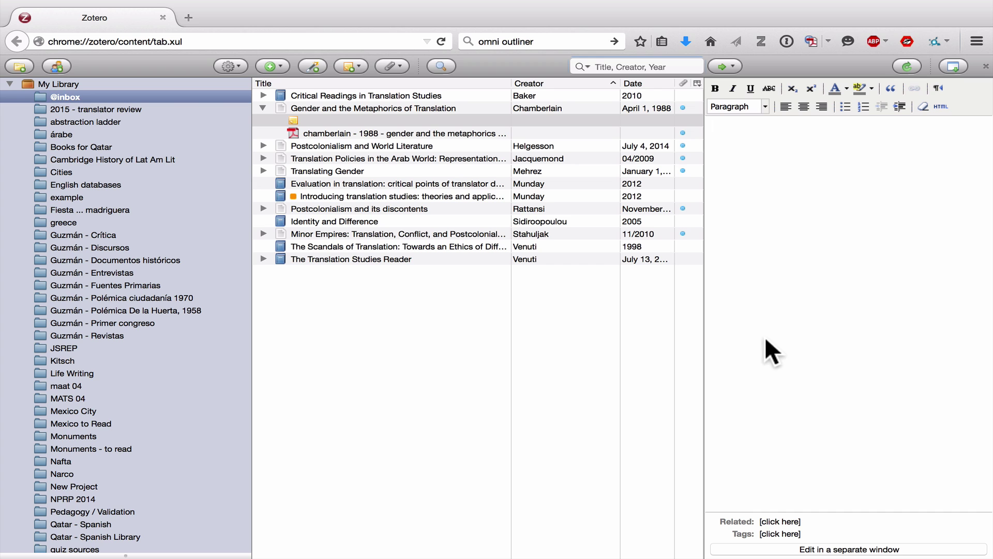
Step: Open the note in a separate window and write "This article looks at Gender. I think I should use it in my Annotated Research Bibliography."
{"action": "left_click", "coordinate": [850, 550]}
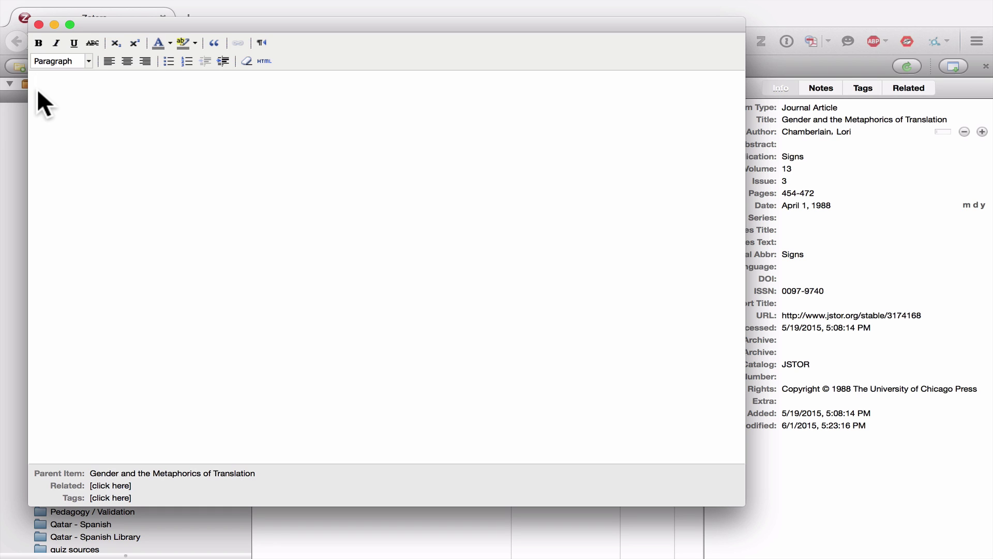
{"action": "type", "text": "This article looks at Gender. I think I should use it in my A"}
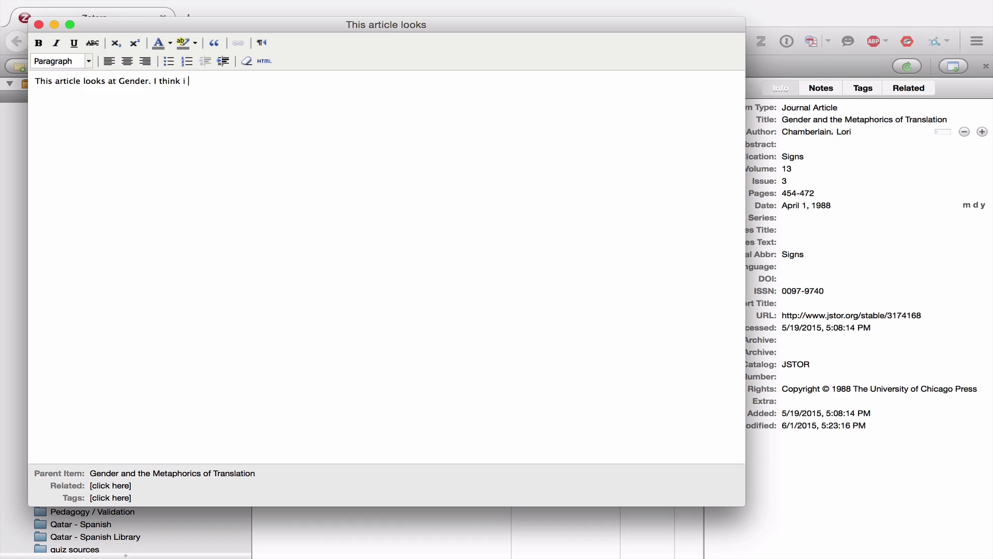
{"action": "type", "text": "nnotated Research Bibliography."}
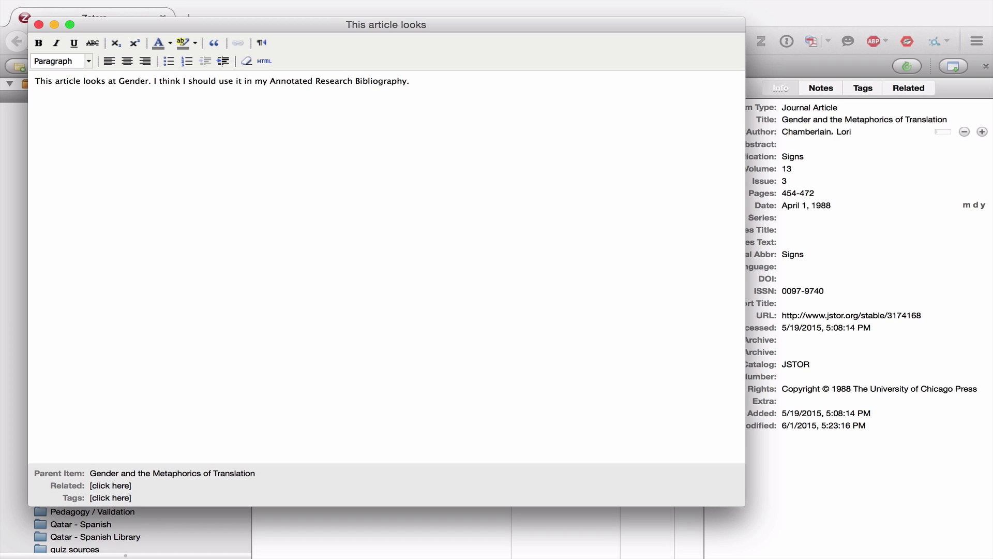
Step: Select the word "article" and try bold, italic and underline on it, switching each one off again
{"action": "double_click", "coordinate": [65, 80]}
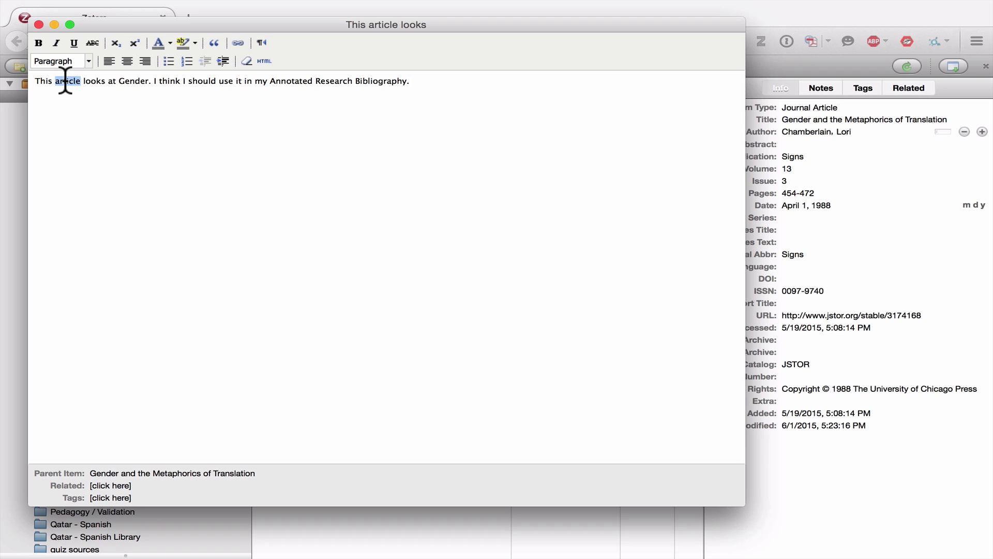
{"action": "left_click", "coordinate": [39, 43]}
{"action": "left_click", "coordinate": [39, 44]}
{"action": "left_click", "coordinate": [61, 40]}
{"action": "left_click", "coordinate": [60, 40]}
{"action": "left_click", "coordinate": [74, 43]}
{"action": "left_click", "coordinate": [74, 44]}
Step: Color the word "article" red and highlight the word "Gender" in yellow
{"action": "left_click", "coordinate": [170, 44]}
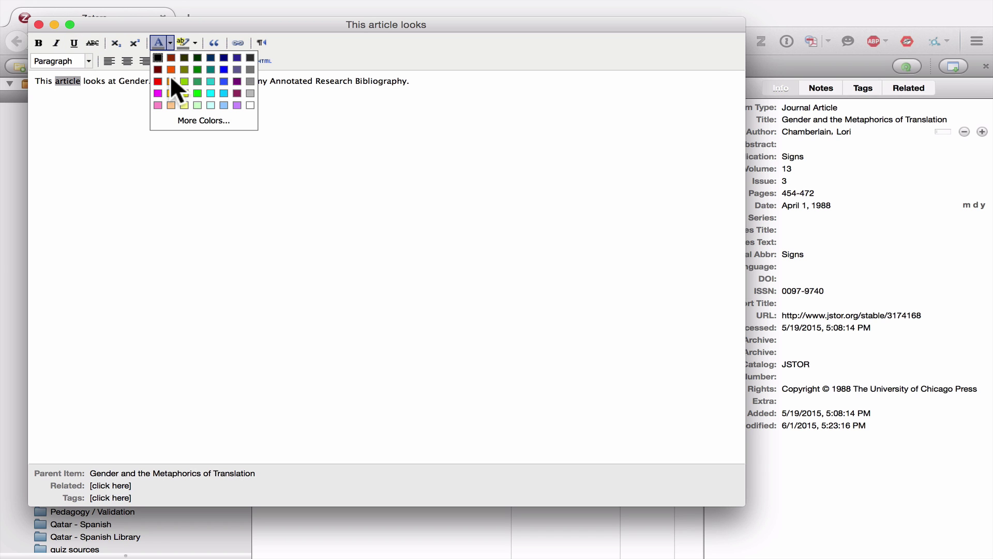
{"action": "left_click", "coordinate": [158, 81]}
{"action": "left_click", "coordinate": [127, 81]}
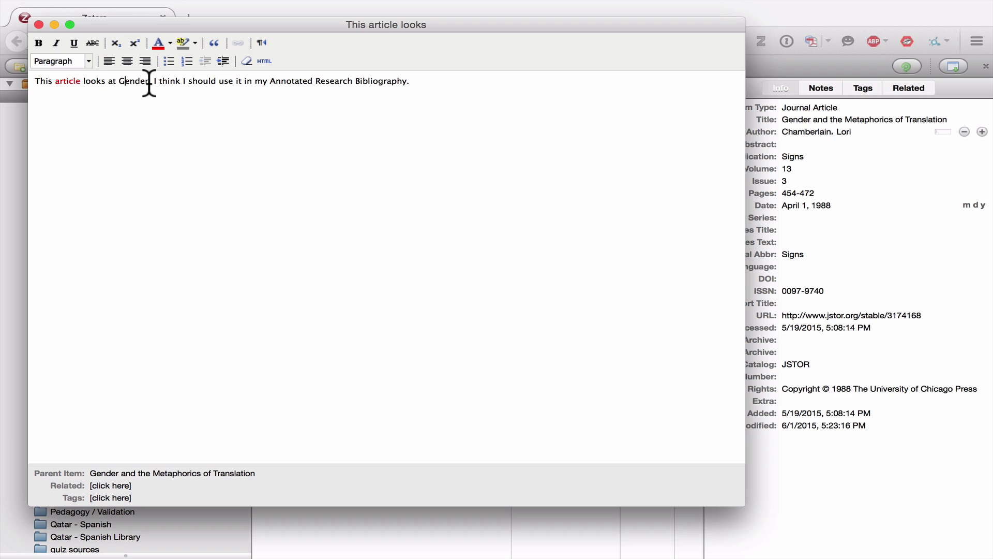
{"action": "double_click", "coordinate": [133, 81]}
{"action": "left_click", "coordinate": [192, 42]}
{"action": "left_click", "coordinate": [206, 85]}
Step: Try the right-to-left text direction on the note's paragraph and switch it back to left-to-right
{"action": "left_click", "coordinate": [171, 82]}
{"action": "left_click", "coordinate": [261, 44]}
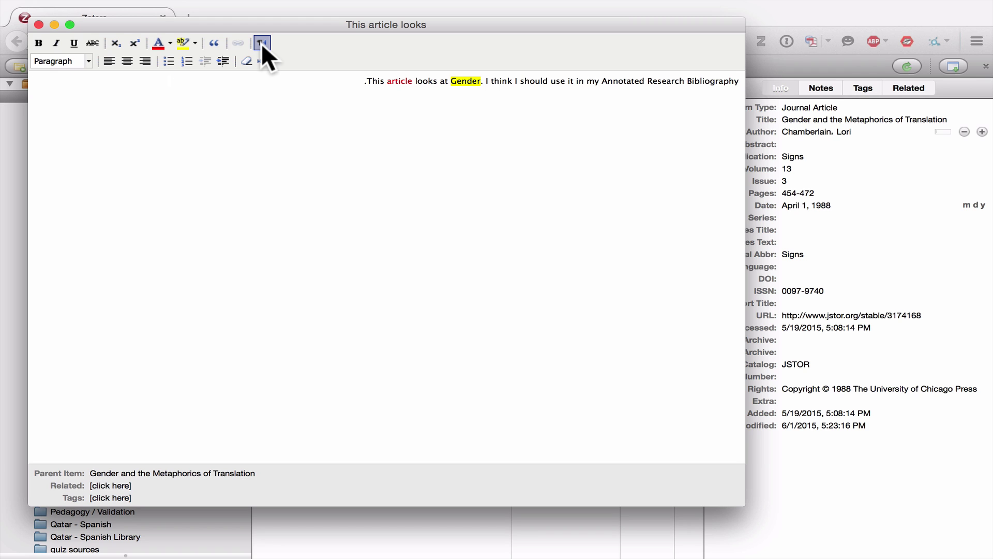
{"action": "left_click", "coordinate": [262, 44]}
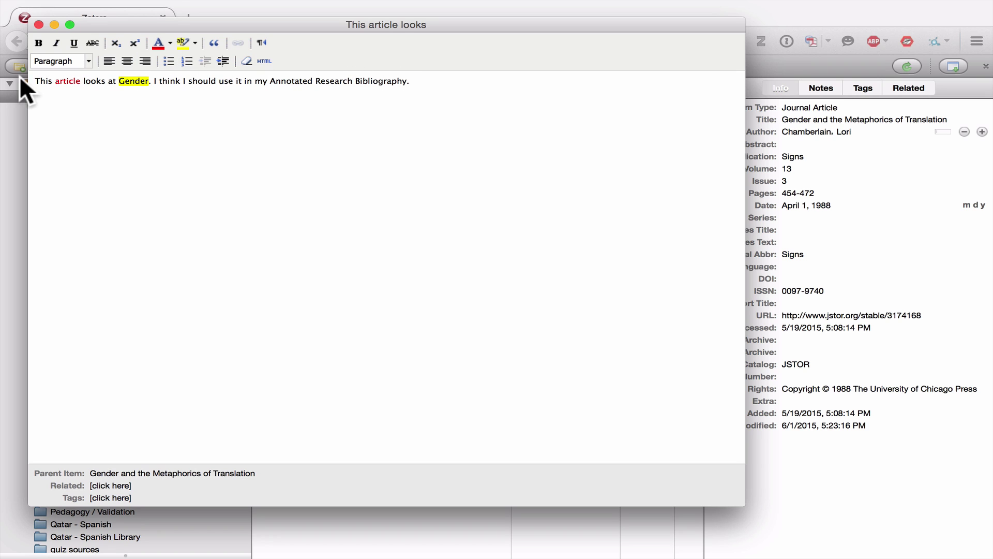
Step: Insert a line reading "Summary" above the paragraph and format it as Heading 1
{"action": "left_click", "coordinate": [33, 77]}
{"action": "key", "text": "Return"}
{"action": "key", "text": "Up"}
{"action": "type", "text": "Summary"}
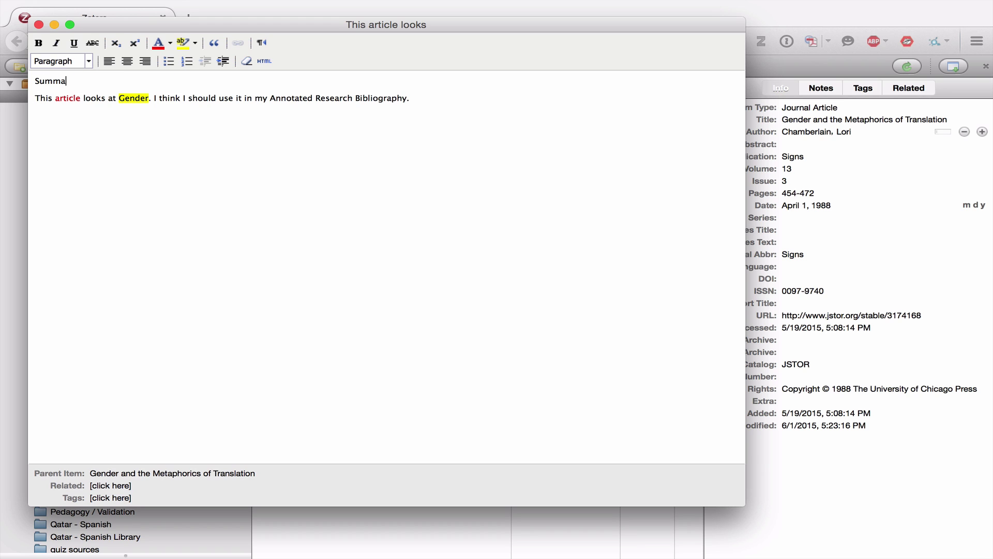
{"action": "double_click", "coordinate": [52, 81]}
{"action": "left_click", "coordinate": [88, 59]}
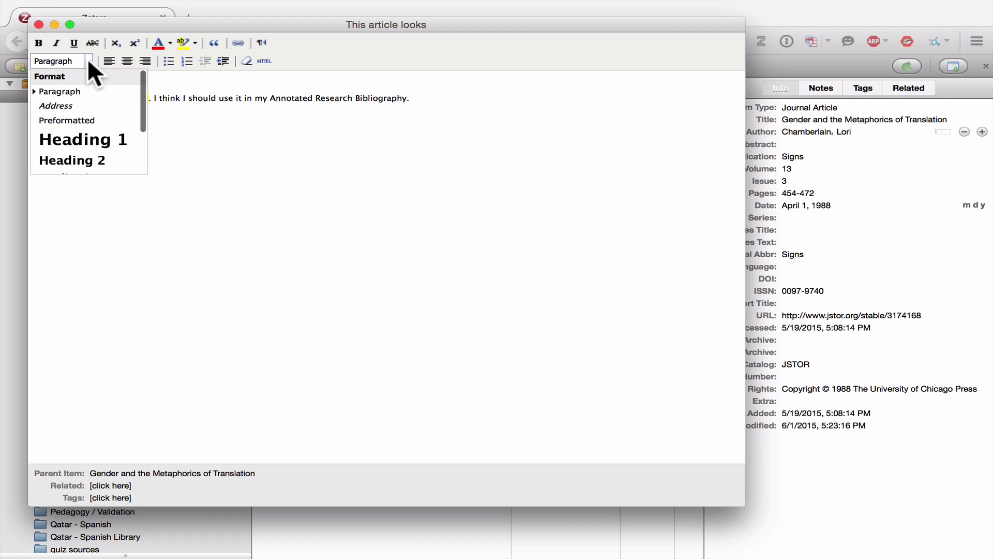
{"action": "left_click", "coordinate": [90, 136]}
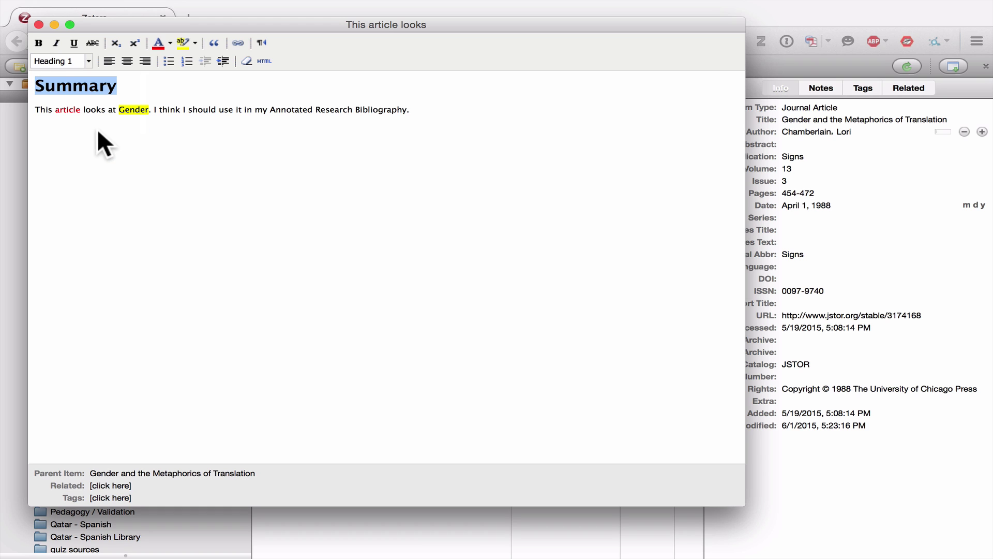
Step: Add a "Detailed Notes" line in Heading 1 format below the paragraph, followed by an empty line
{"action": "left_click", "coordinate": [426, 111]}
{"action": "key", "text": "Return"}
{"action": "type", "text": "Detailed Notes"}
{"action": "left_click_drag", "start_coordinate": [96, 127], "coordinate": [30, 124]}
{"action": "left_click", "coordinate": [89, 61]}
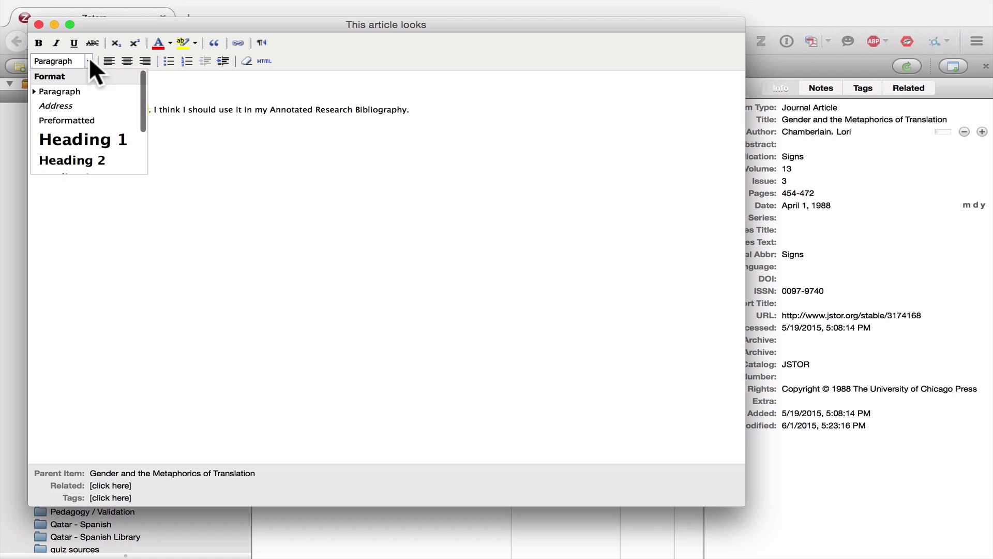
{"action": "left_click", "coordinate": [100, 137]}
{"action": "left_click", "coordinate": [186, 139]}
{"action": "key", "text": "Return"}
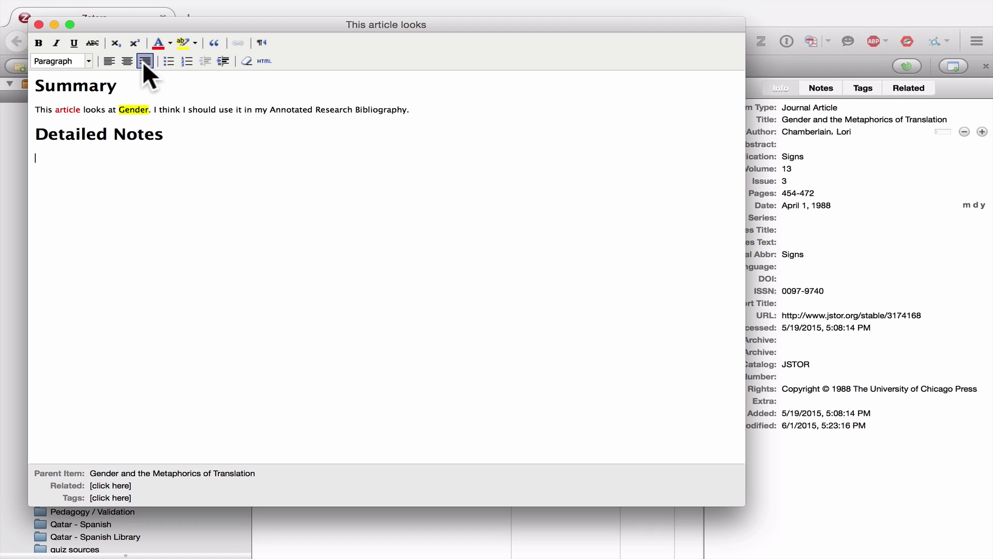
Step: Try a bulleted list, a numbered list and indentation below the "Detailed Notes" heading, removing each again
{"action": "left_click", "coordinate": [169, 61]}
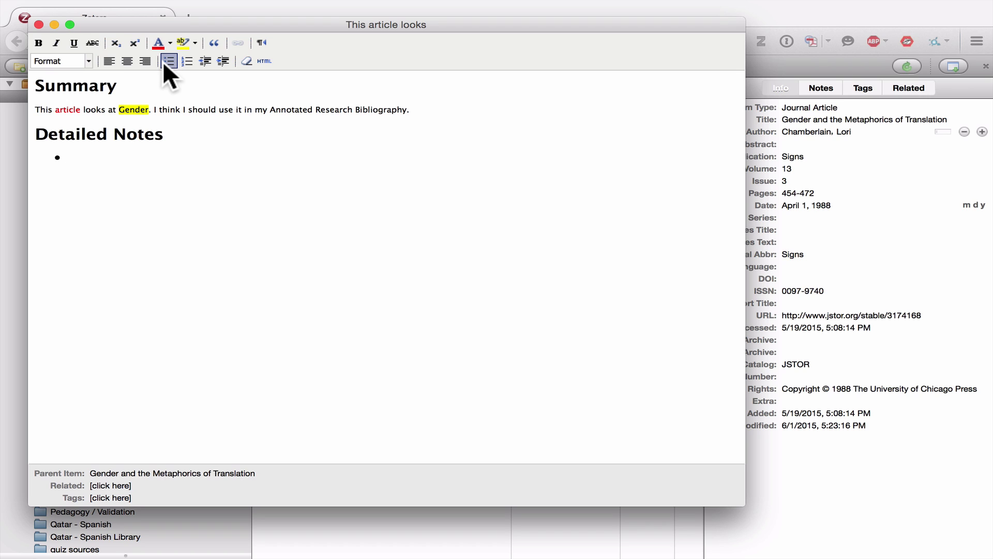
{"action": "left_click", "coordinate": [185, 61]}
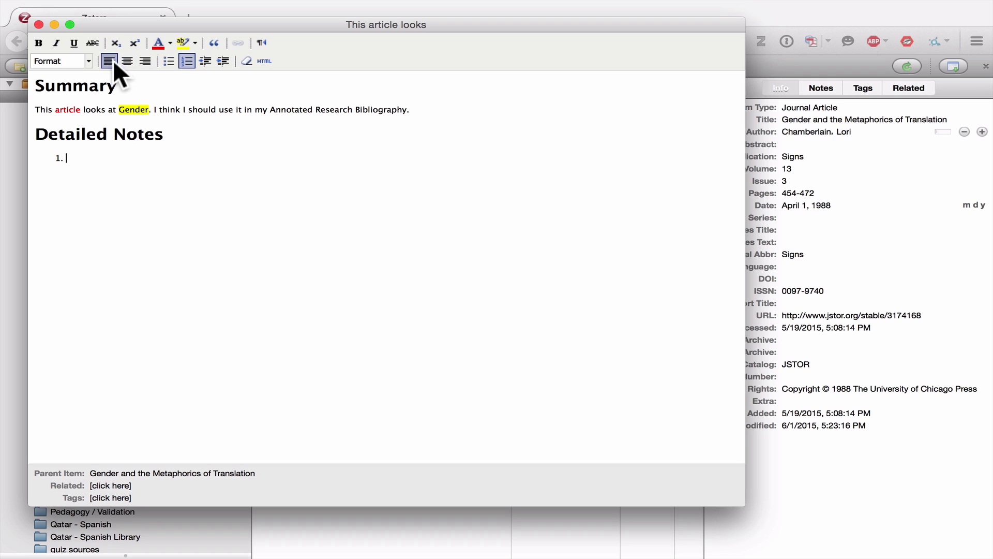
{"action": "left_click", "coordinate": [186, 60]}
{"action": "left_click", "coordinate": [222, 61]}
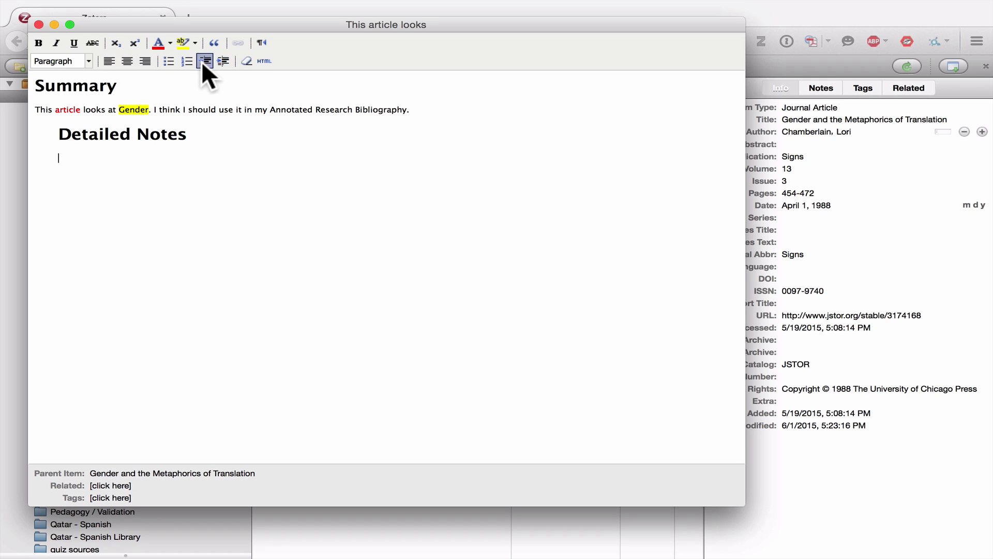
{"action": "left_click", "coordinate": [205, 61]}
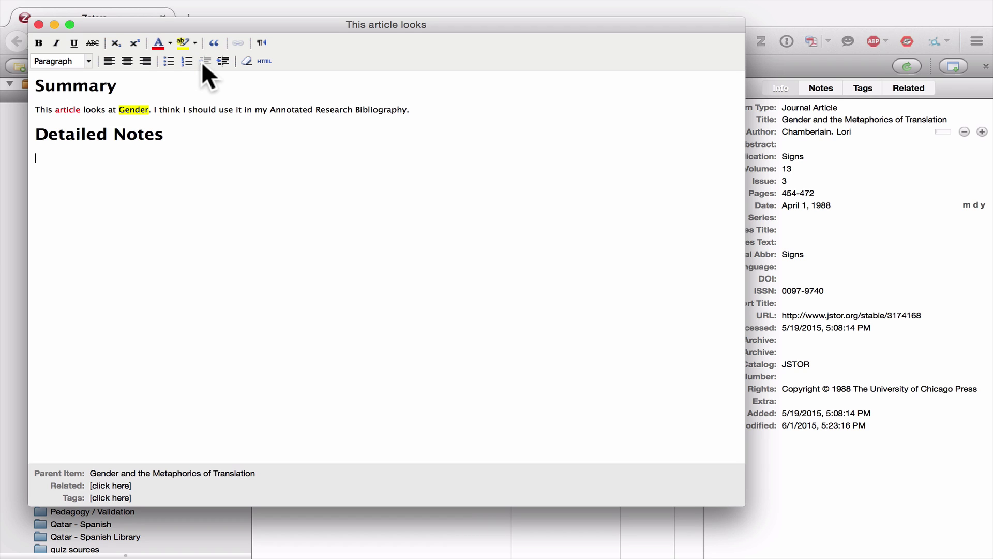
Step: View the note's HTML source without changing it and close the note window
{"action": "left_click", "coordinate": [265, 61]}
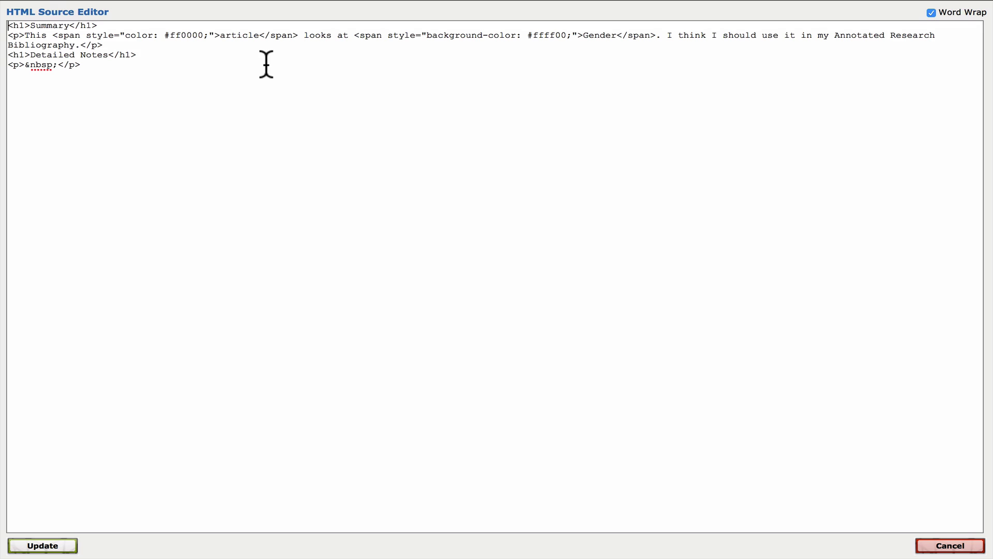
{"action": "left_click", "coordinate": [963, 549]}
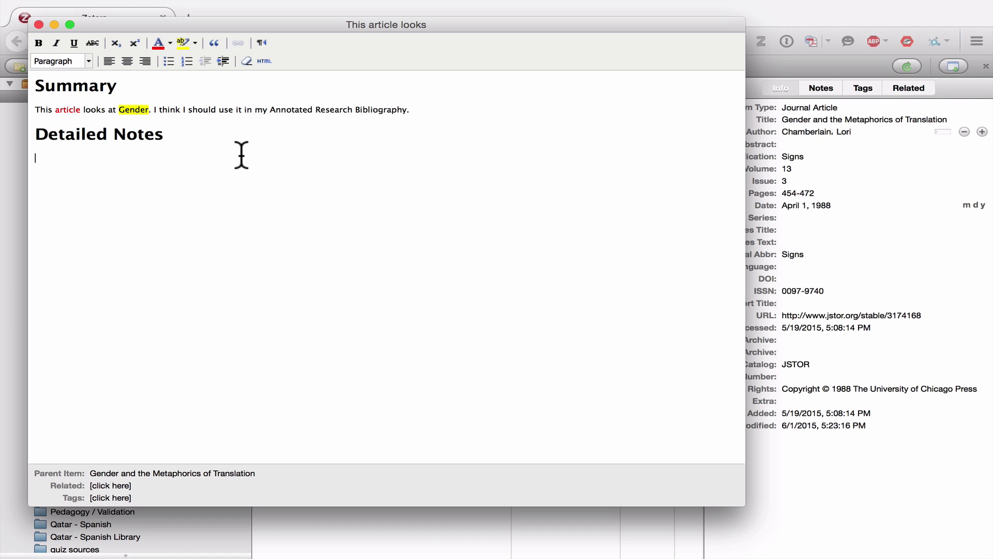
{"action": "left_click", "coordinate": [39, 24]}
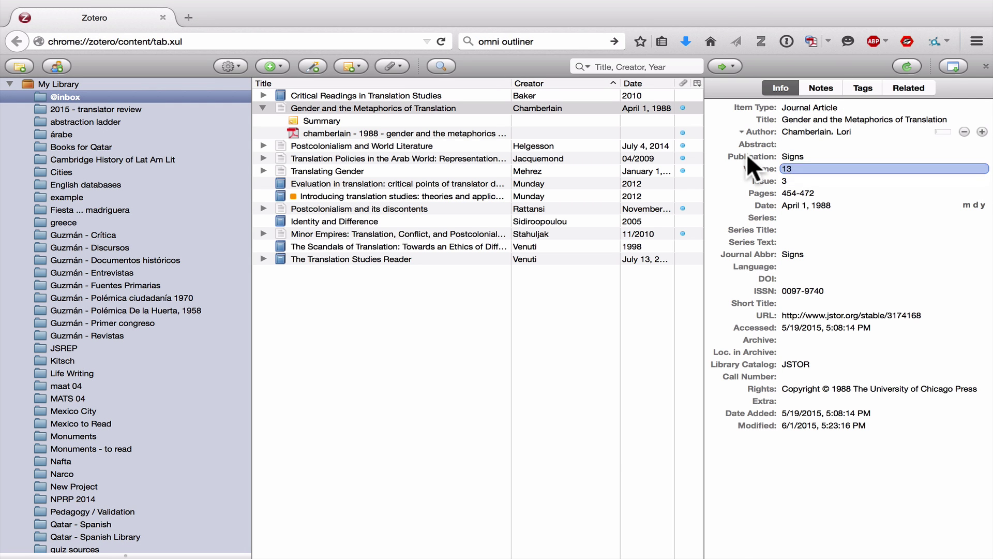
{"action": "left_click", "coordinate": [358, 64]}
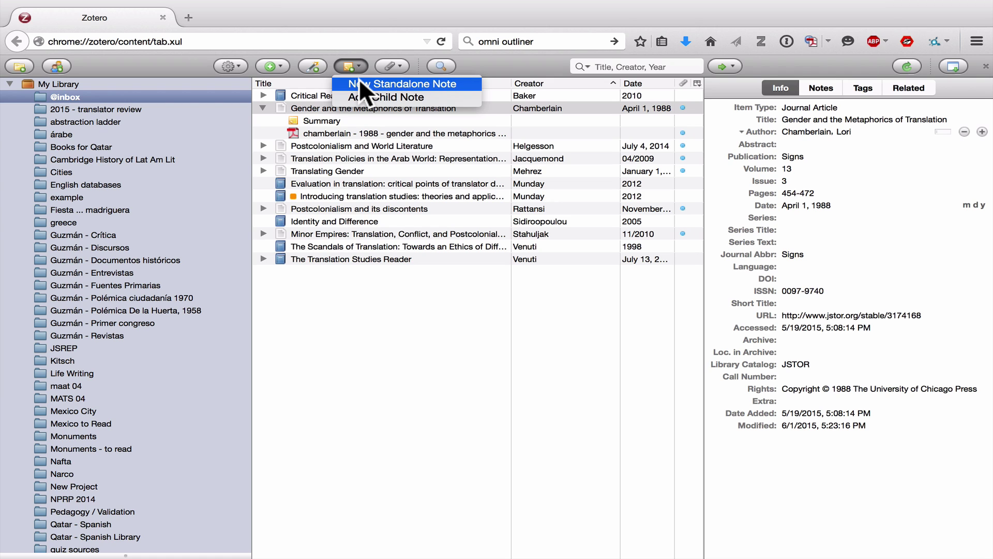
{"action": "left_click", "coordinate": [361, 84]}
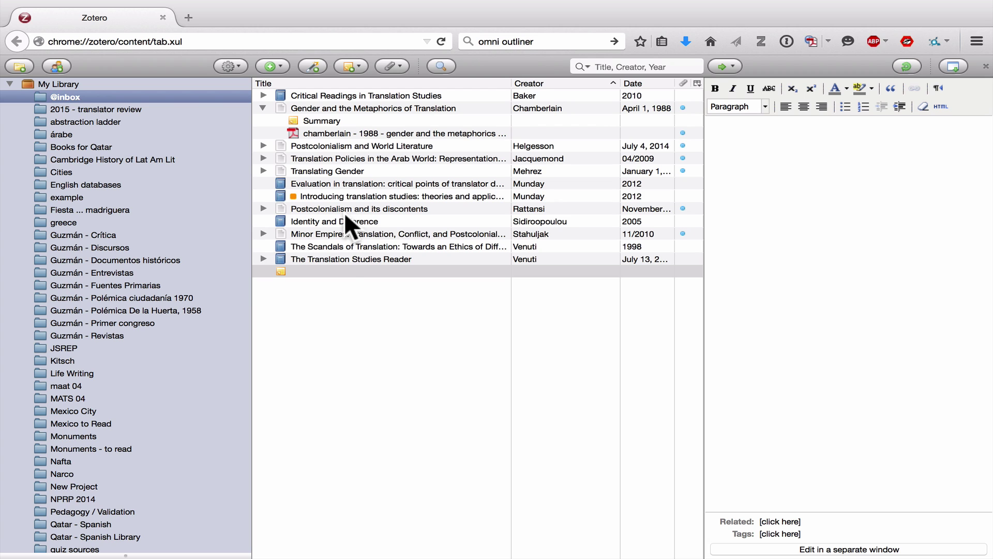
{"action": "left_click", "coordinate": [336, 267]}
{"action": "right_click", "coordinate": [337, 269]}
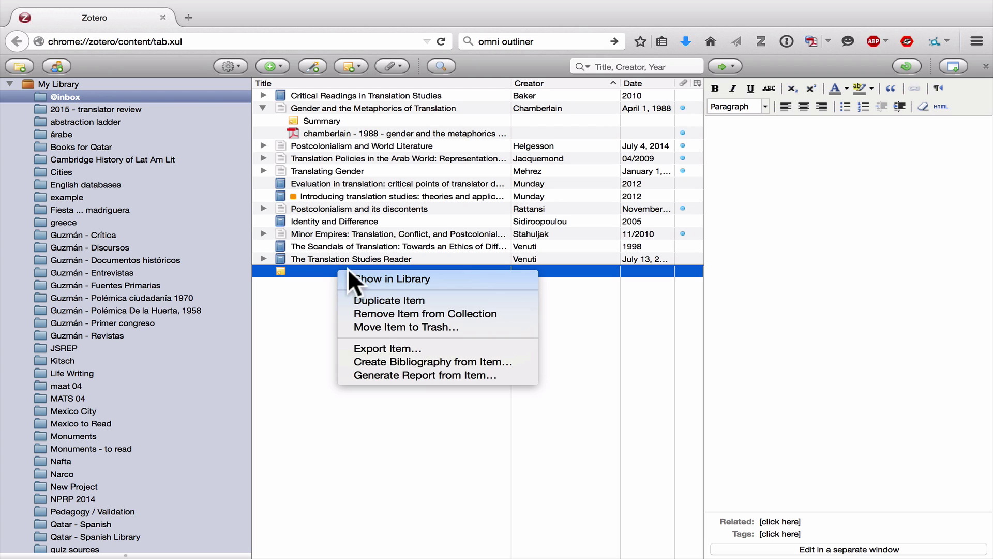
{"action": "left_click", "coordinate": [386, 324]}
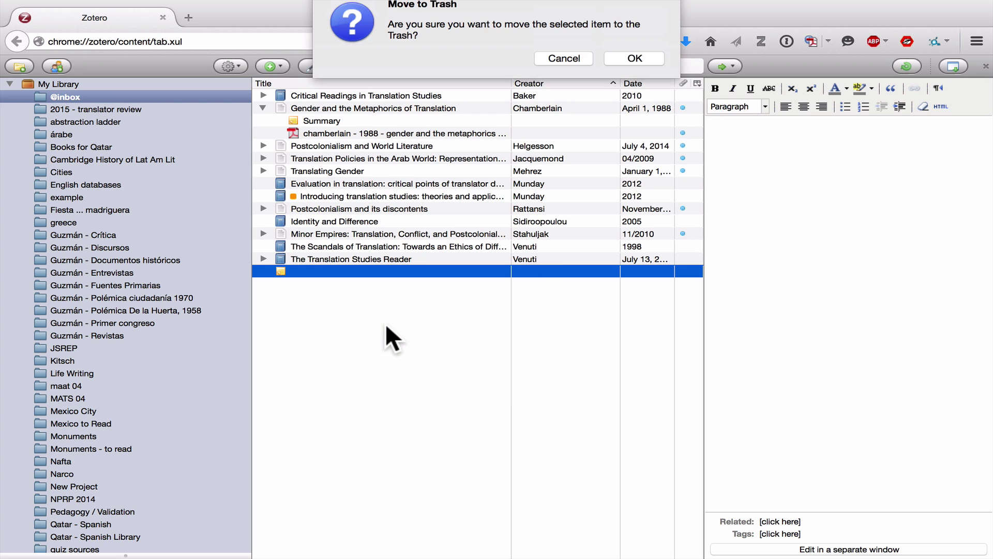
{"action": "left_click", "coordinate": [623, 71]}
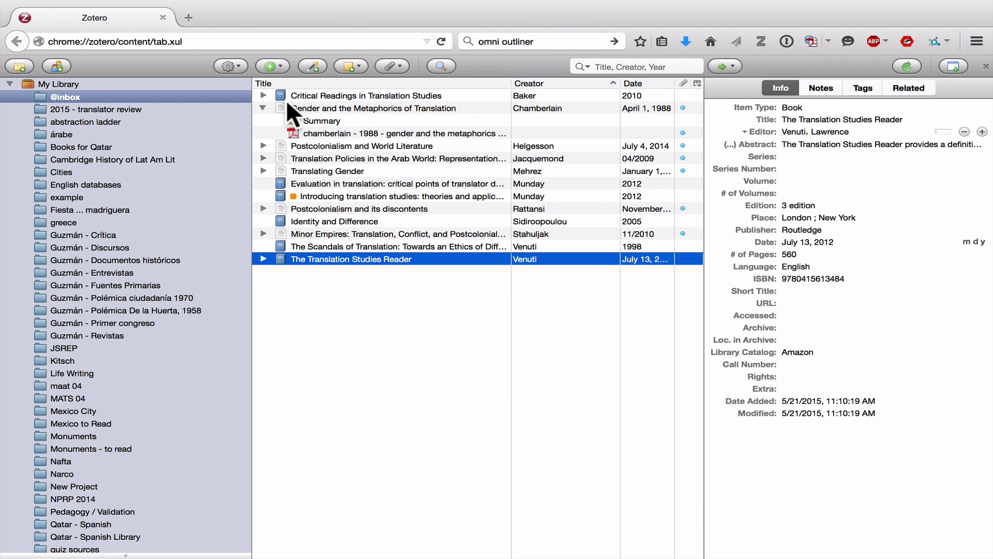
Step: Collapse the child items of the article "Gender and the Metaphorics of Translation"
{"action": "left_click", "coordinate": [265, 104]}
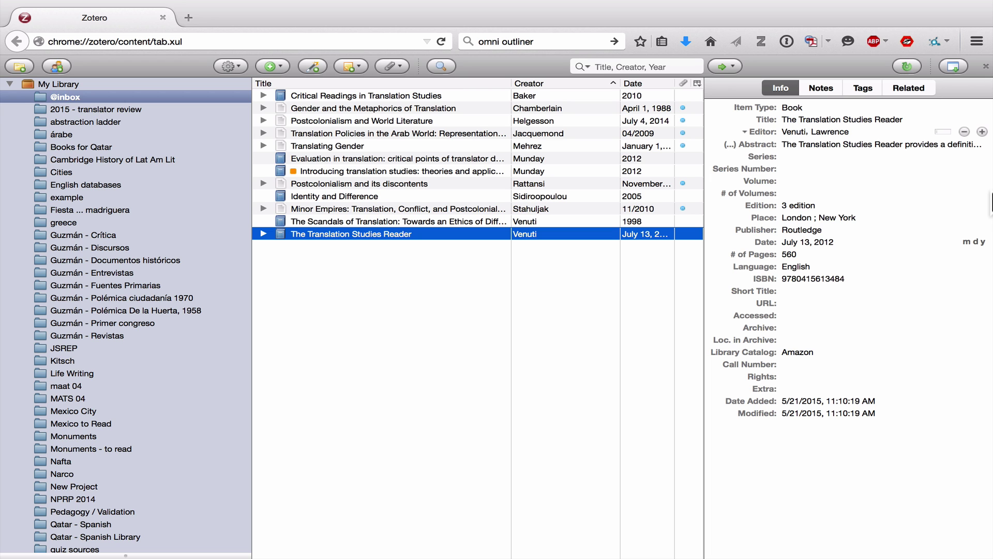
{"action": "left_click", "coordinate": [970, 192]}
{"action": "key", "text": "Escape"}
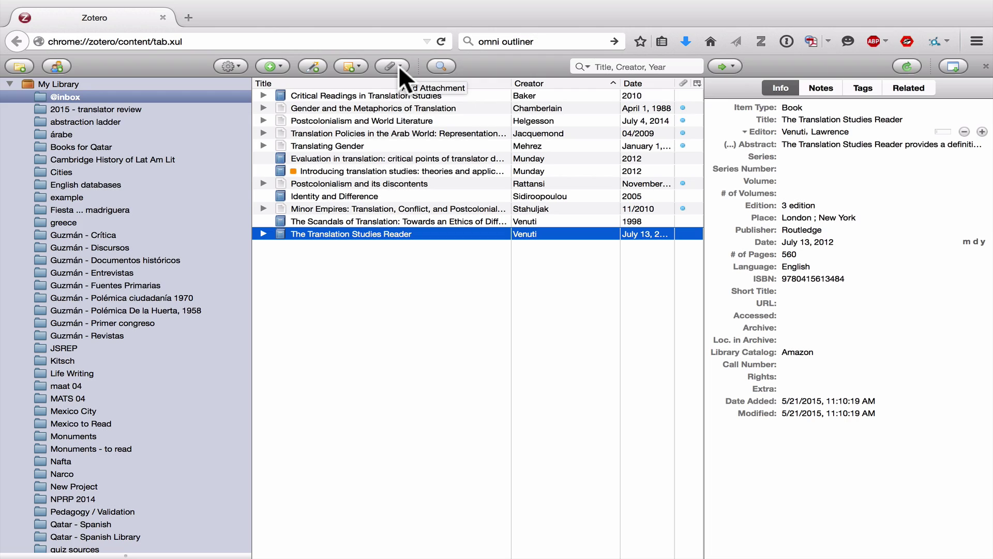
Step: View the attachment options for "The Translation Studies Reader", including the link-to-URI form, without attaching anything
{"action": "left_click", "coordinate": [398, 65]}
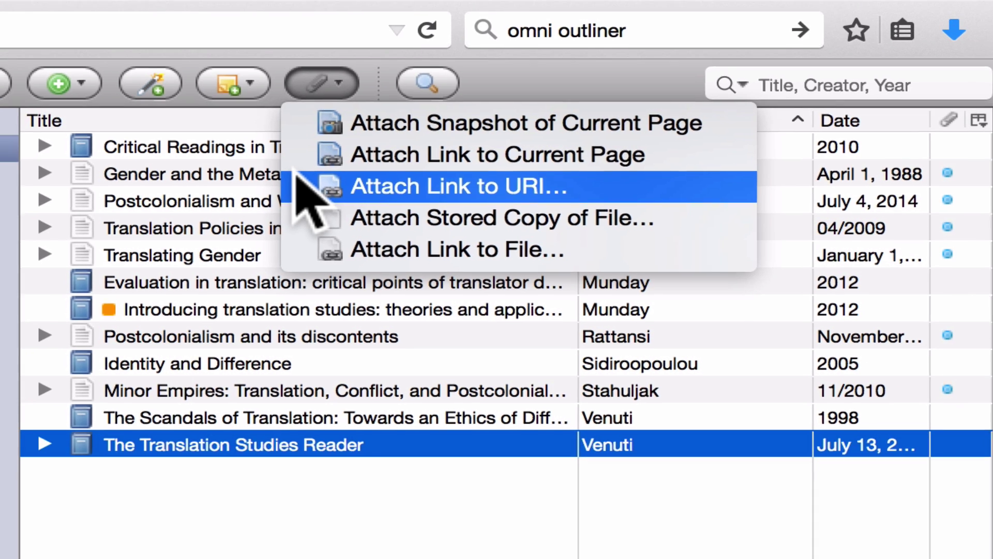
{"action": "left_click", "coordinate": [279, 155]}
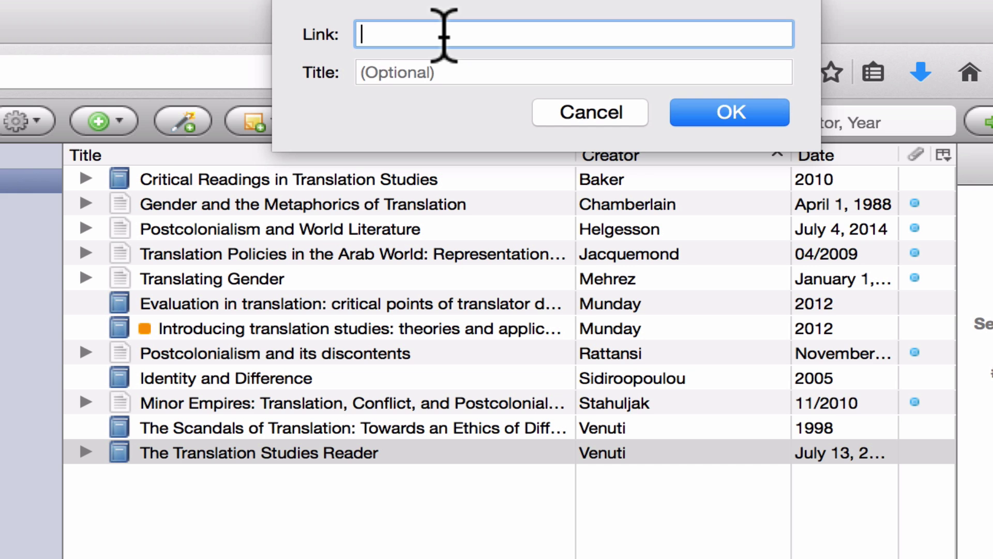
{"action": "left_click", "coordinate": [578, 124]}
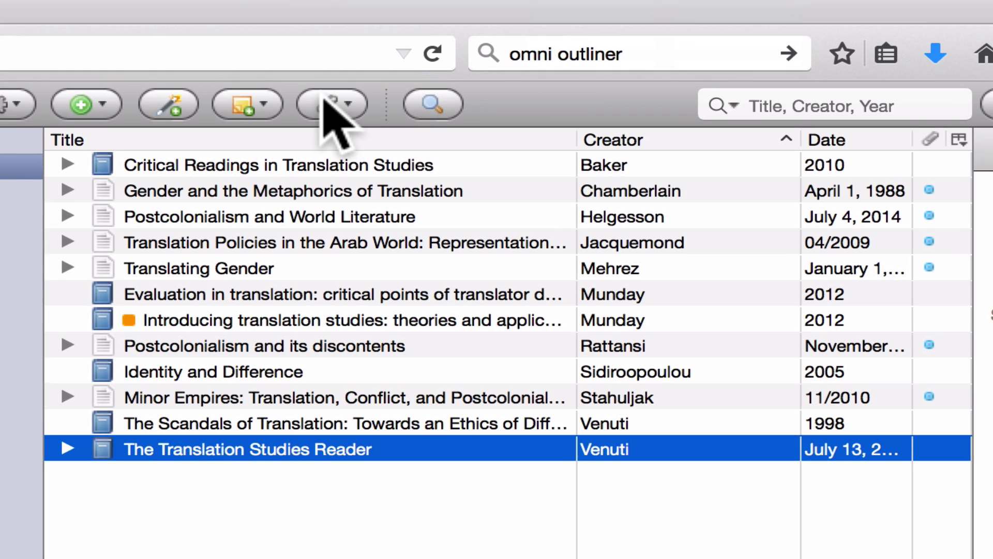
{"action": "left_click", "coordinate": [343, 117]}
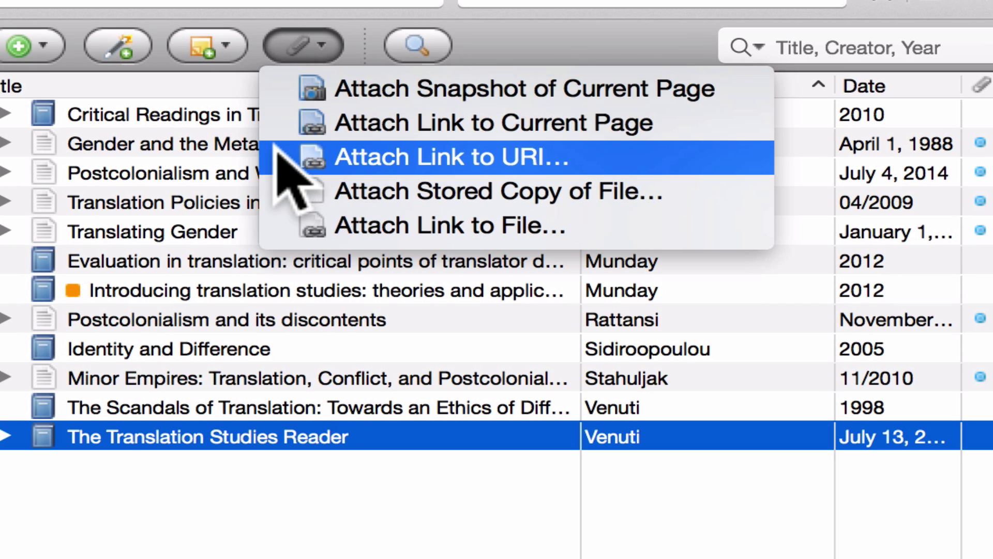
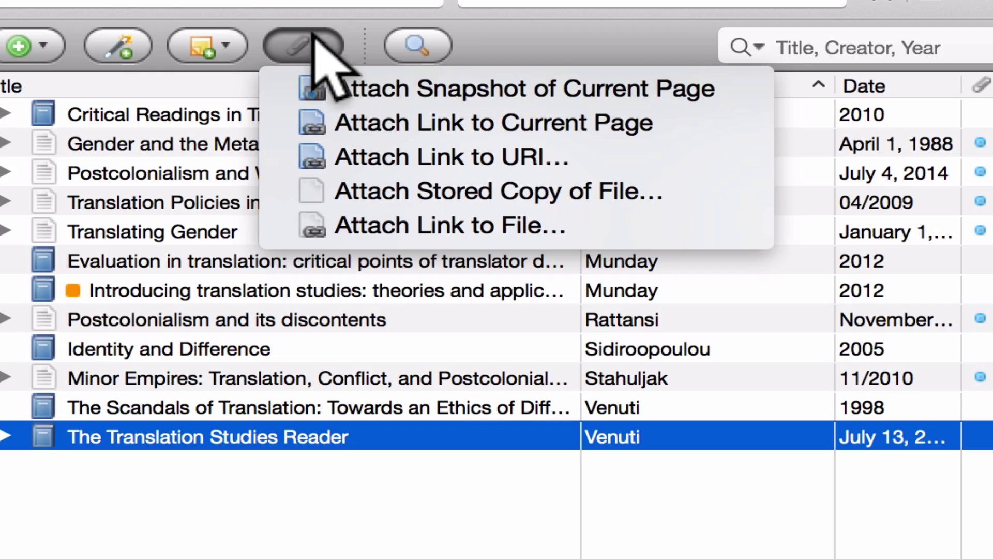
{"action": "left_click", "coordinate": [314, 55]}
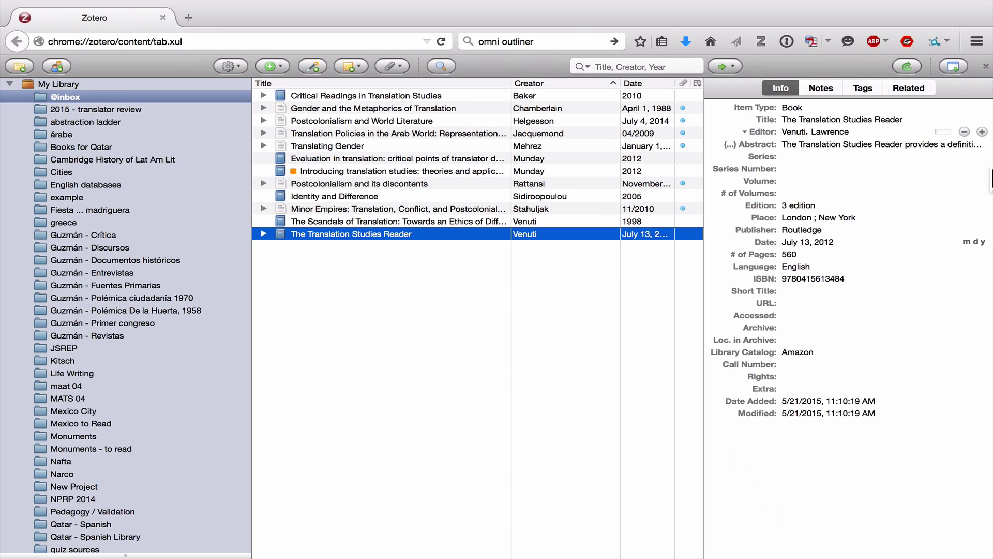
{"action": "left_click", "coordinate": [373, 108]}
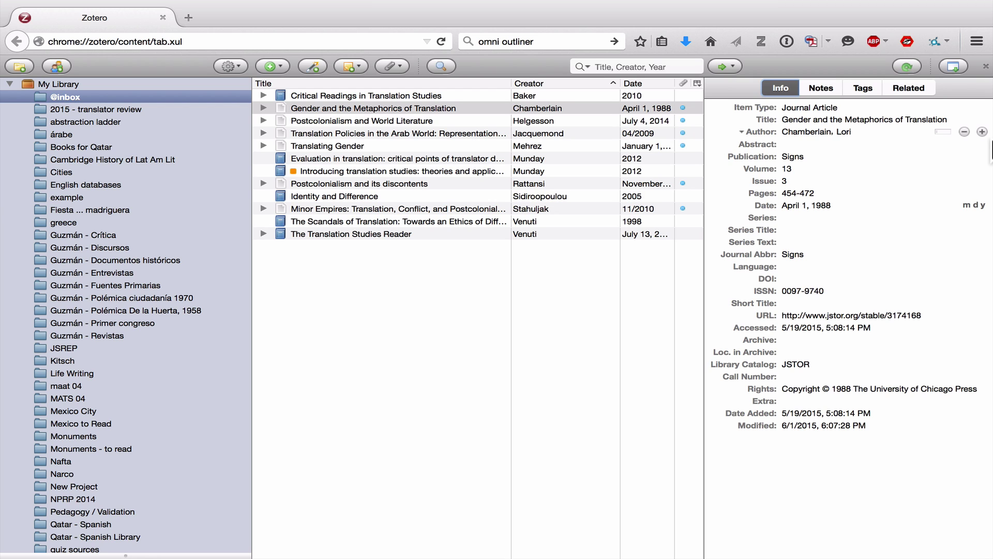
{"action": "left_click", "coordinate": [913, 121]}
{"action": "key", "text": "Return"}
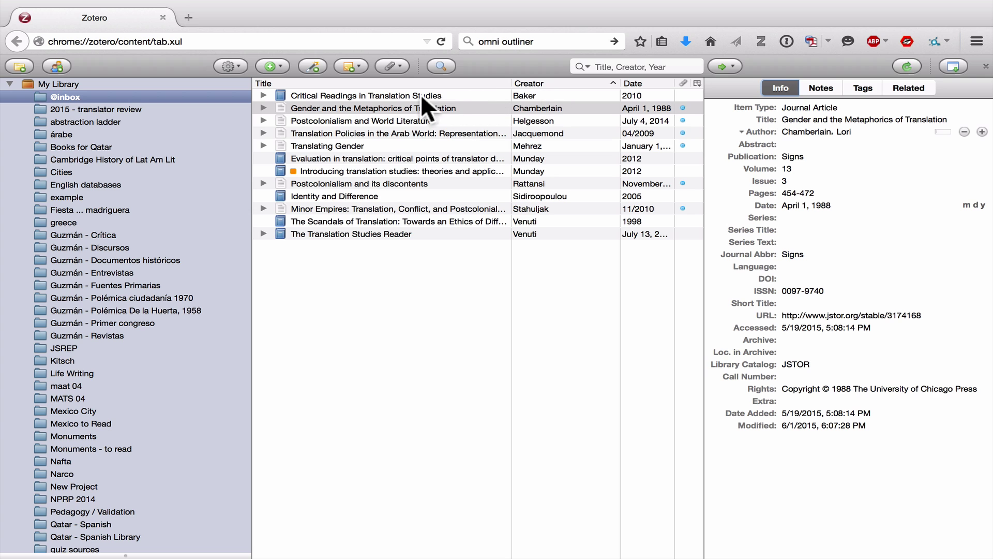
{"action": "left_click", "coordinate": [395, 108]}
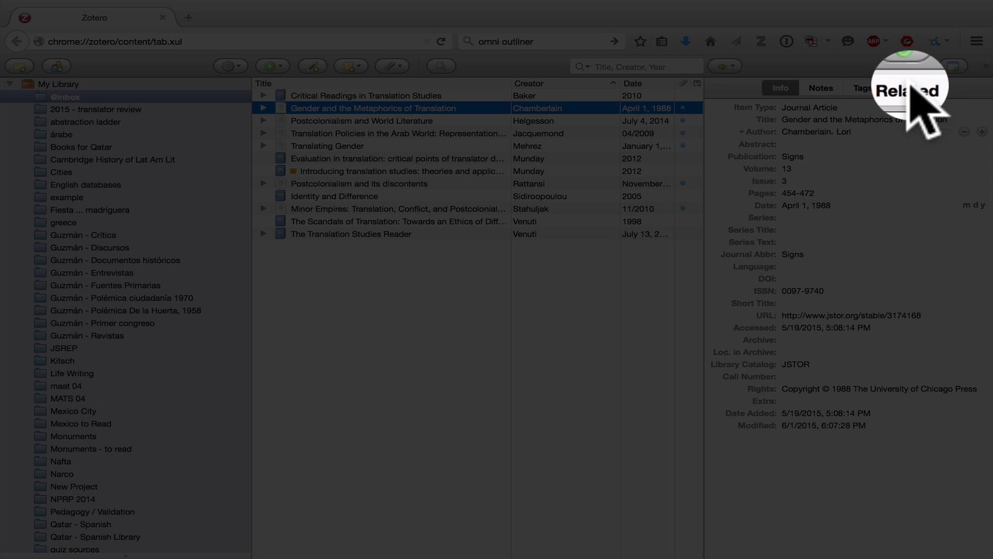
{"action": "left_click", "coordinate": [909, 87]}
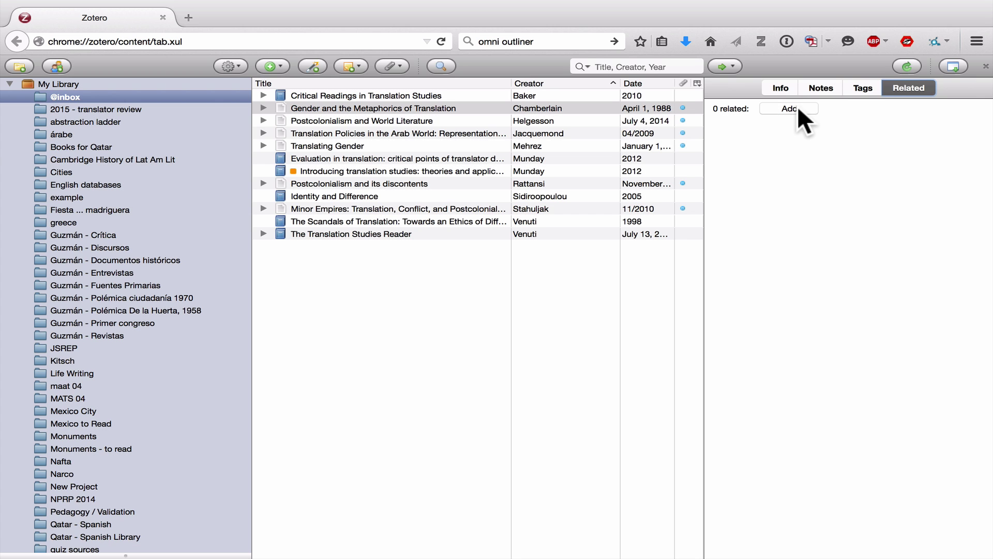
{"action": "left_click", "coordinate": [797, 107]}
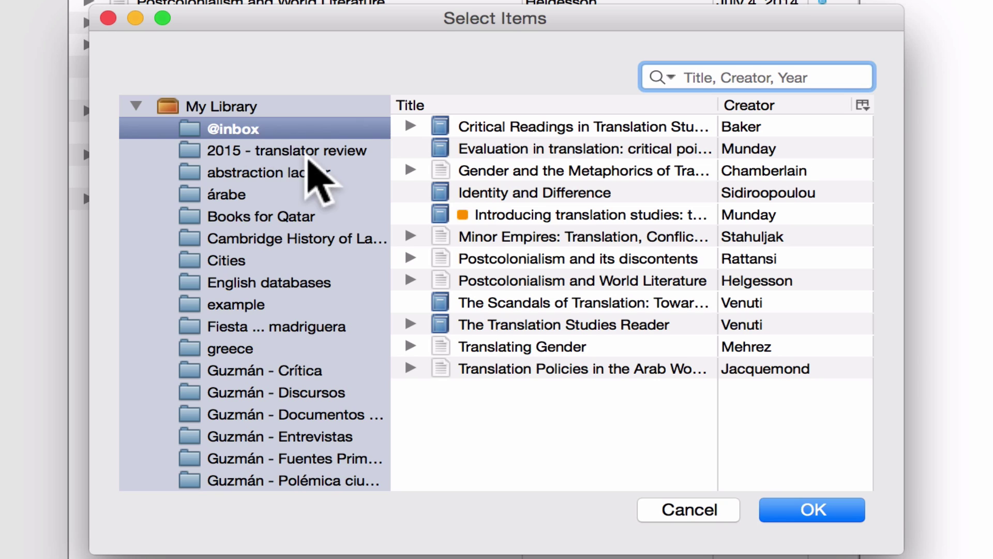
{"action": "left_click", "coordinate": [504, 351]}
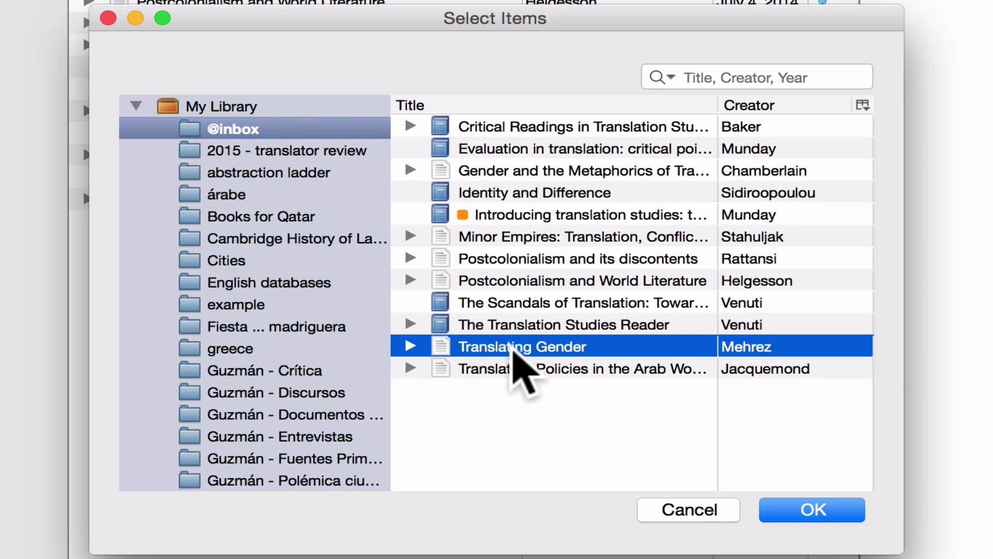
{"action": "left_click", "coordinate": [812, 504]}
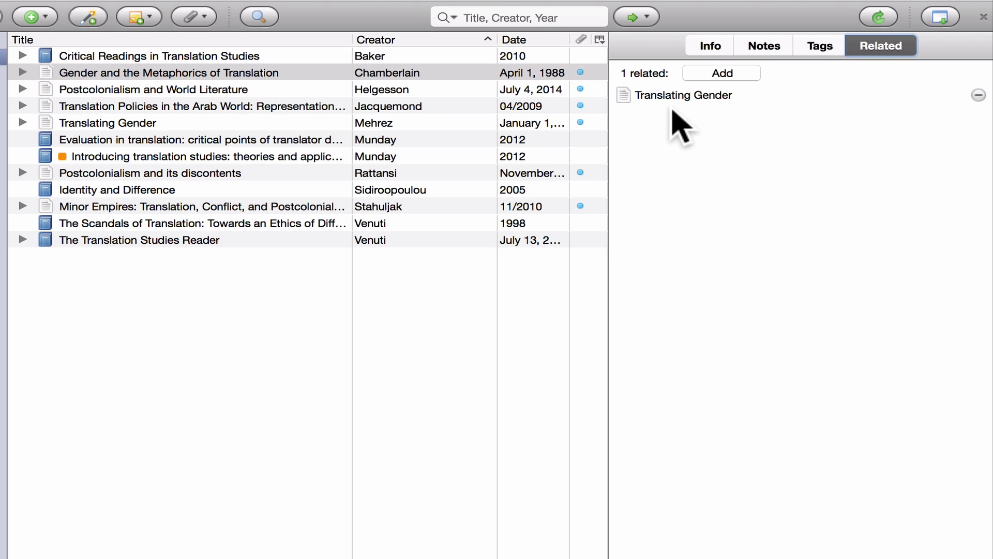
Step: Follow the related-item links back and forth between "Gender and the Metaphorics of Translation" and "Translating Gender"
{"action": "left_click", "coordinate": [248, 75]}
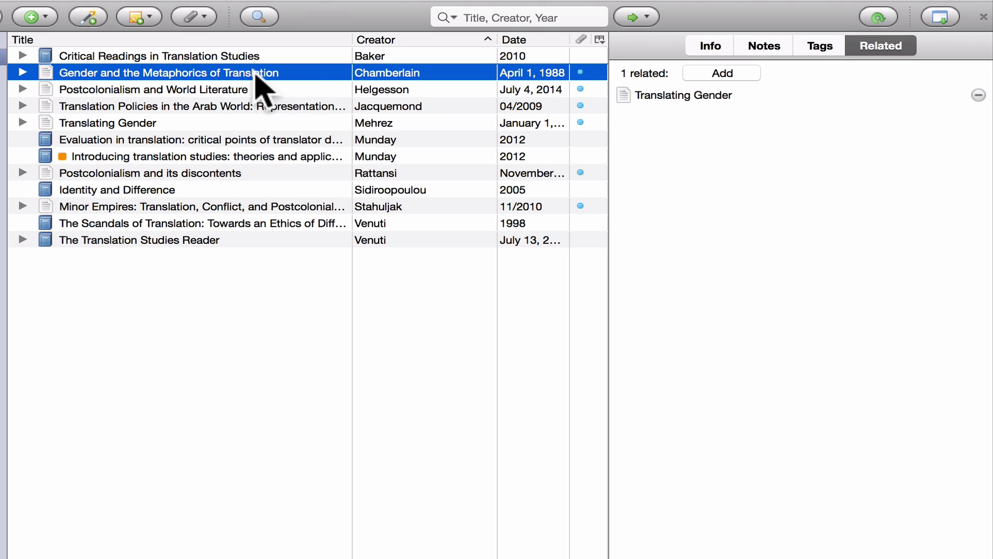
{"action": "left_click", "coordinate": [712, 95]}
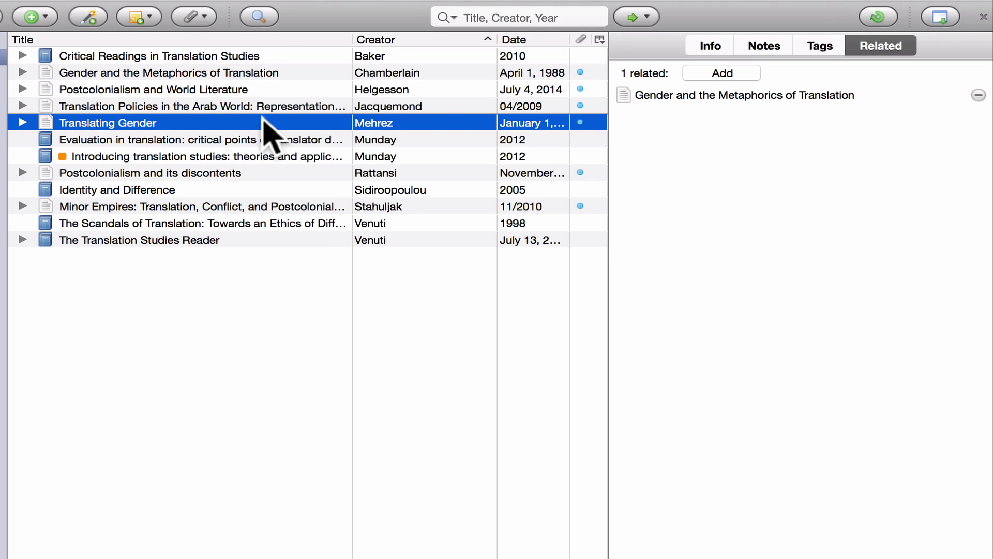
{"action": "left_click", "coordinate": [706, 89]}
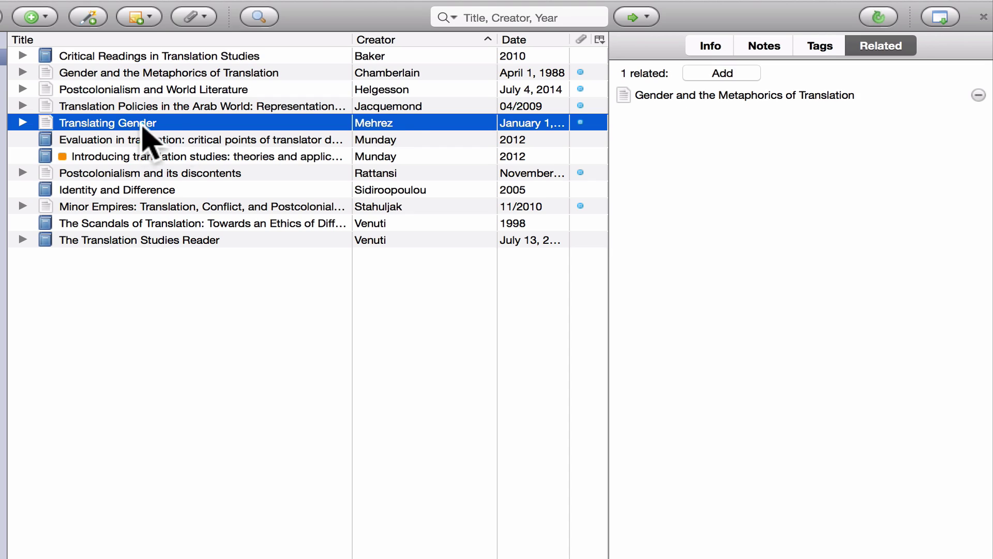
{"action": "left_click", "coordinate": [737, 95]}
{"action": "left_click", "coordinate": [736, 94]}
{"action": "left_click", "coordinate": [736, 95]}
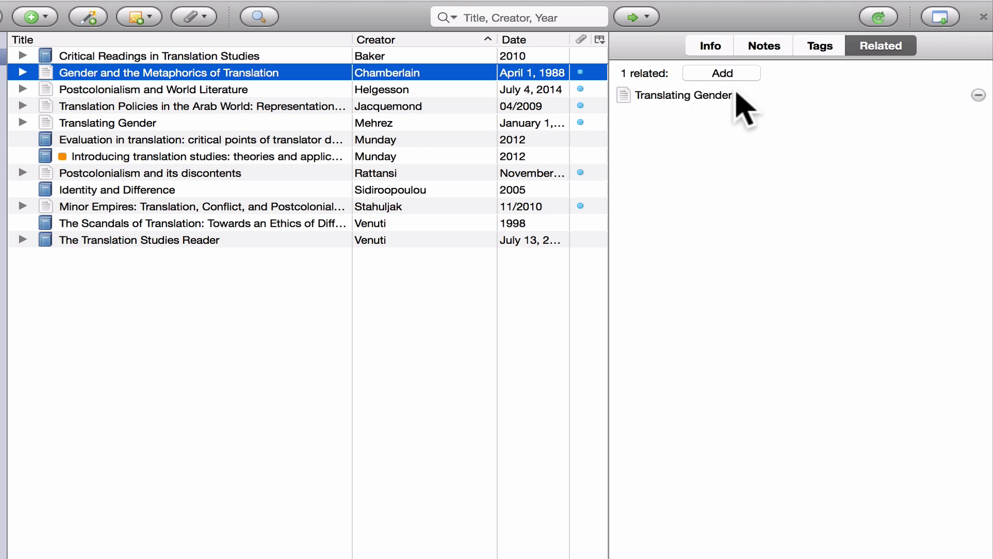
{"action": "left_click", "coordinate": [736, 95]}
{"action": "left_click", "coordinate": [737, 95]}
{"action": "left_click", "coordinate": [737, 94]}
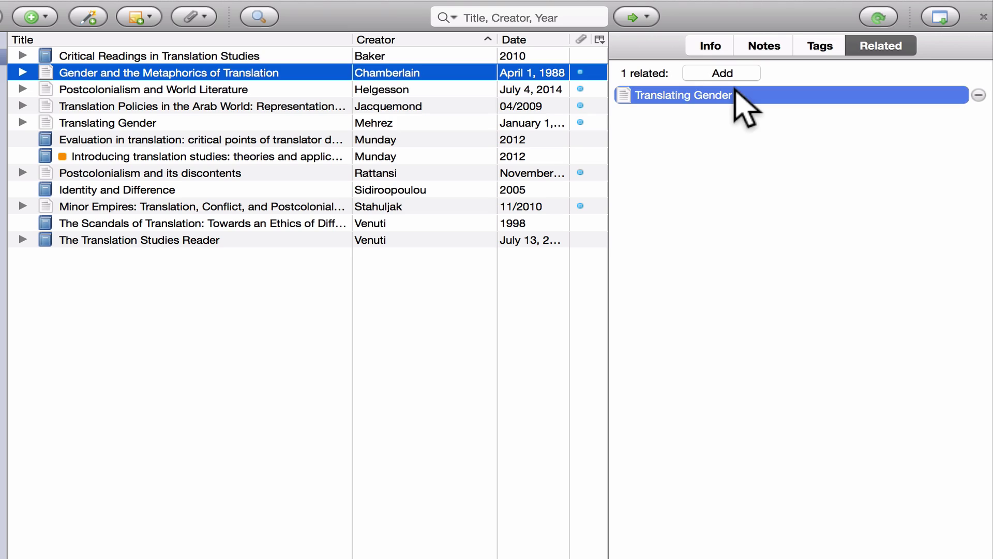
{"action": "left_click", "coordinate": [736, 95]}
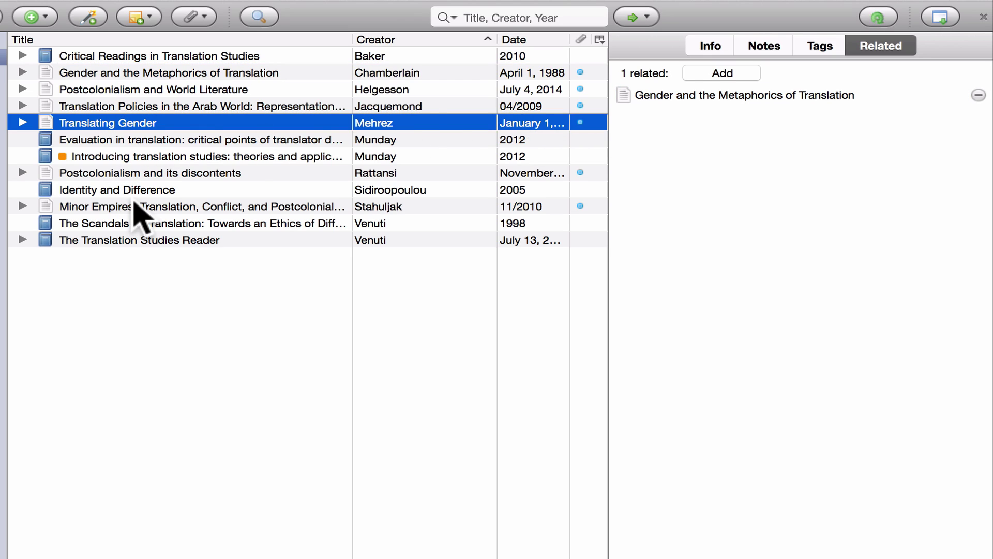
{"action": "left_click", "coordinate": [3, 42]}
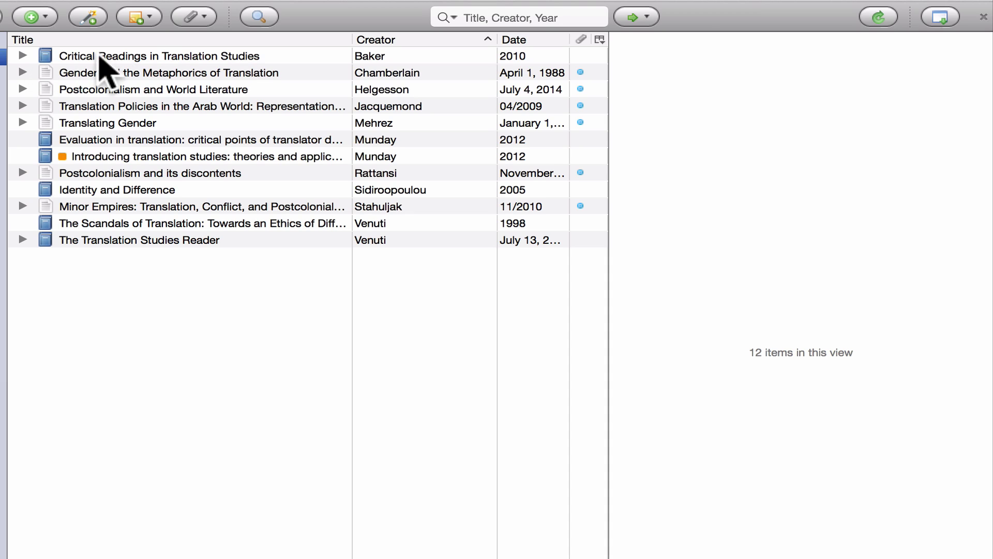
{"action": "left_click", "coordinate": [153, 22]}
{"action": "left_click", "coordinate": [158, 20]}
{"action": "left_click", "coordinate": [205, 19]}
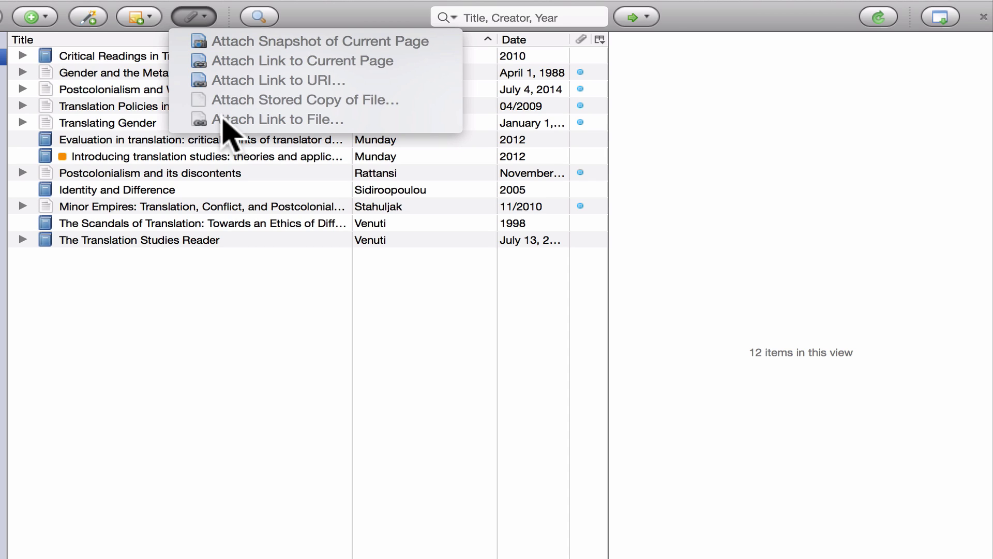
{"action": "left_click", "coordinate": [108, 78]}
Step: Select the article "Gender and the Metaphorics of Translation" and follow its related-item link to "Translating Gender"
{"action": "left_click", "coordinate": [106, 72]}
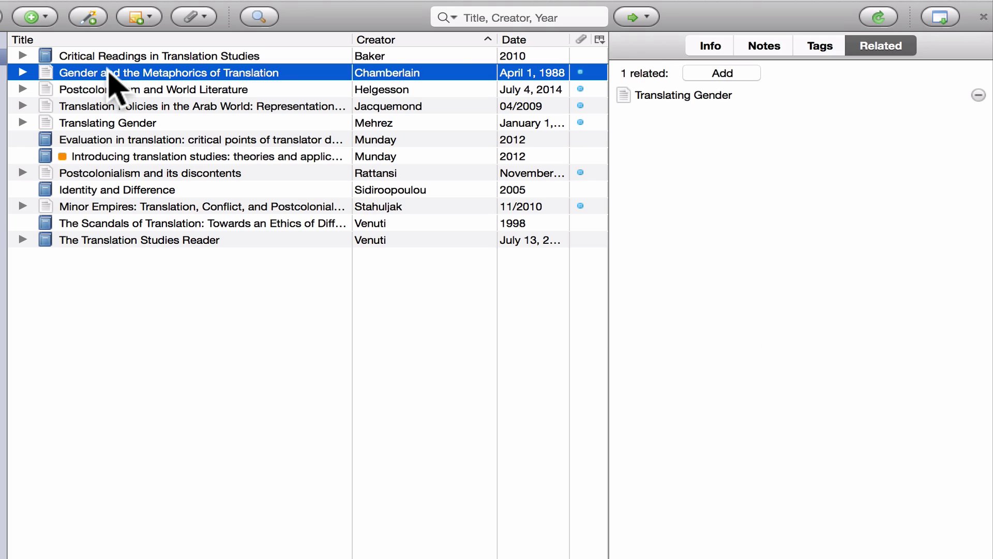
{"action": "left_click", "coordinate": [683, 97]}
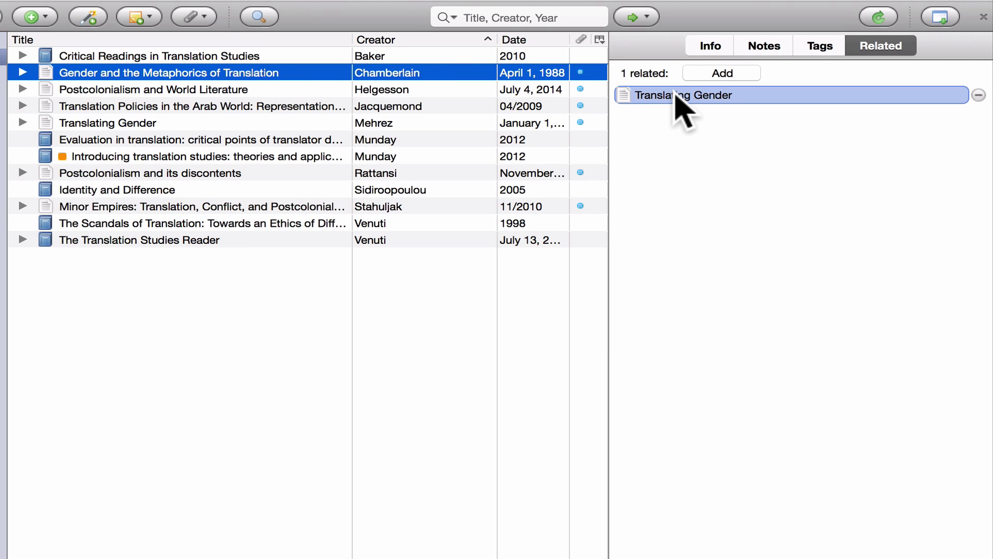